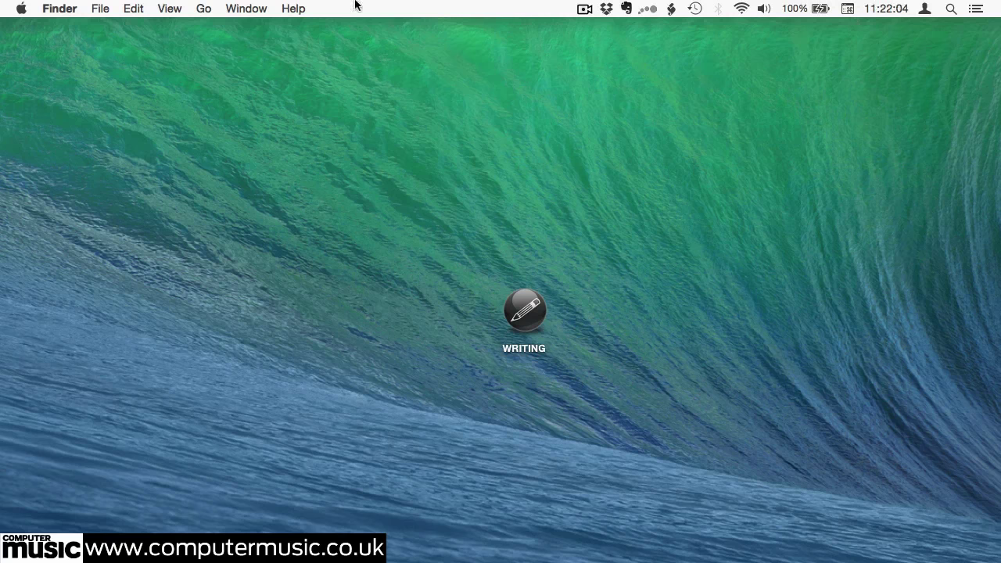
# - Open Audio MIDI Setup from the Utilities folder and show its MIDI Studio
pyautogui.click(204, 8)
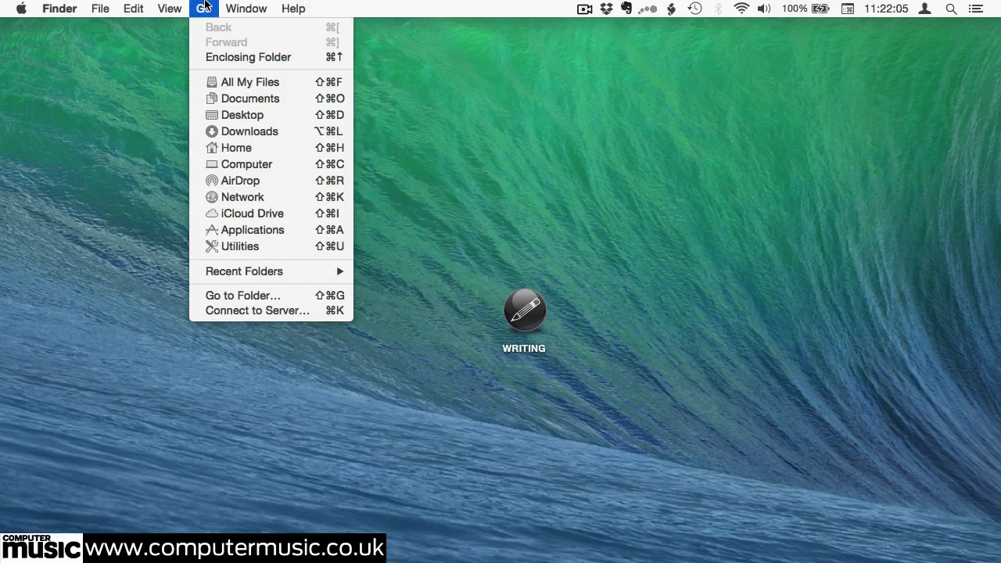
pyautogui.click(266, 246)
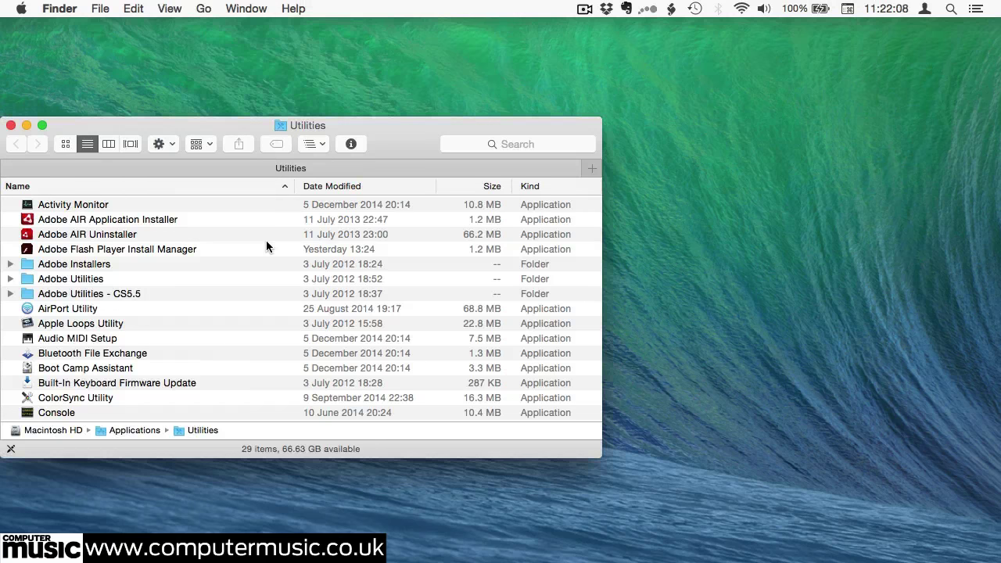
pyautogui.doubleClick(79, 338)
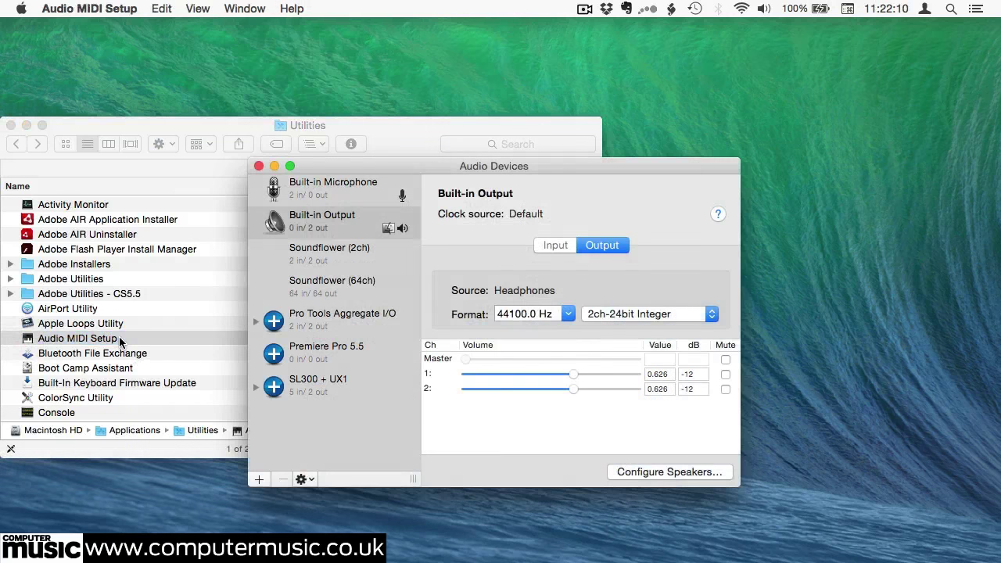
pyautogui.click(232, 7)
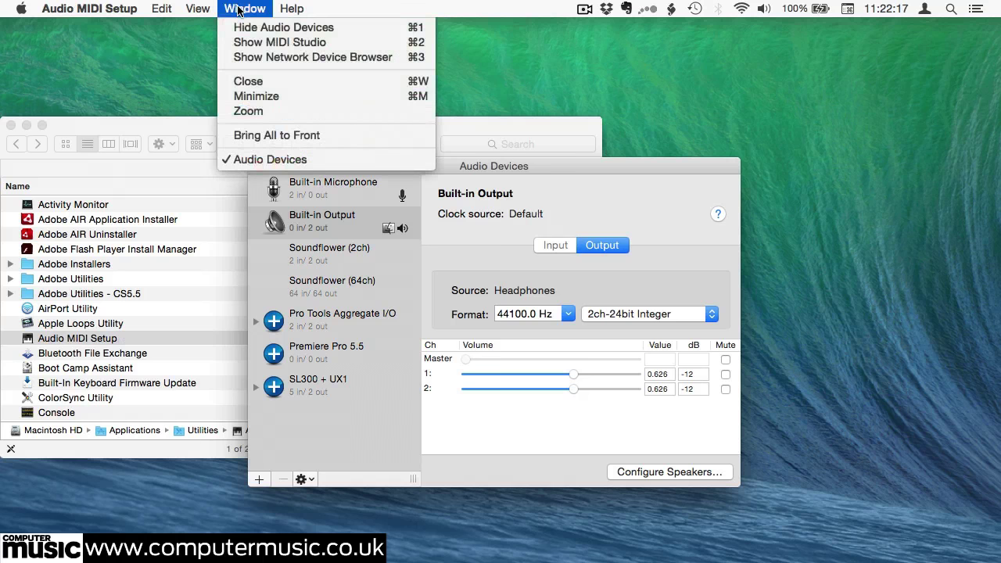
pyautogui.click(250, 43)
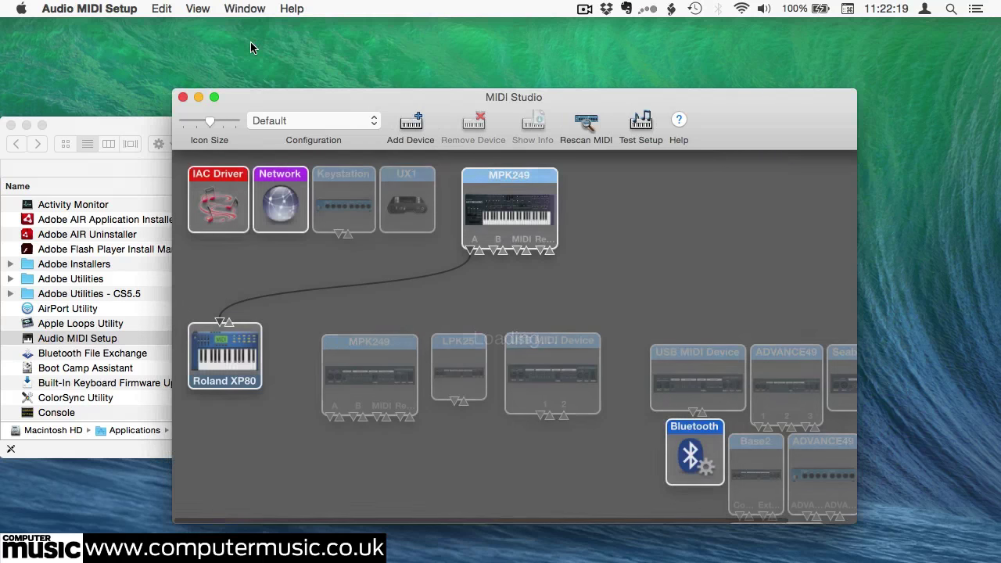
# - Add a port to the IAC Driver device and name it AutoTonic IAC
pyautogui.click(225, 210)
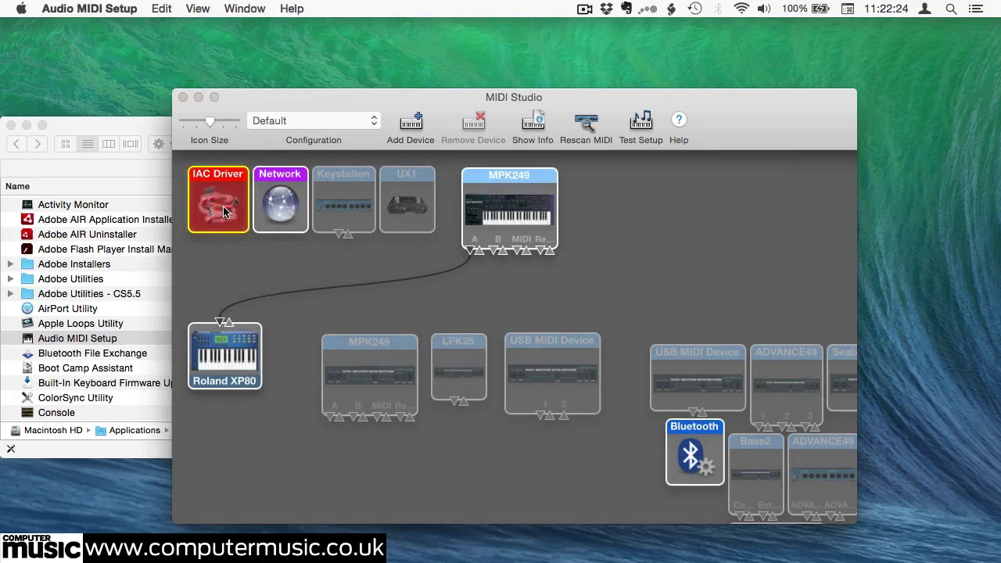
pyautogui.doubleClick(224, 211)
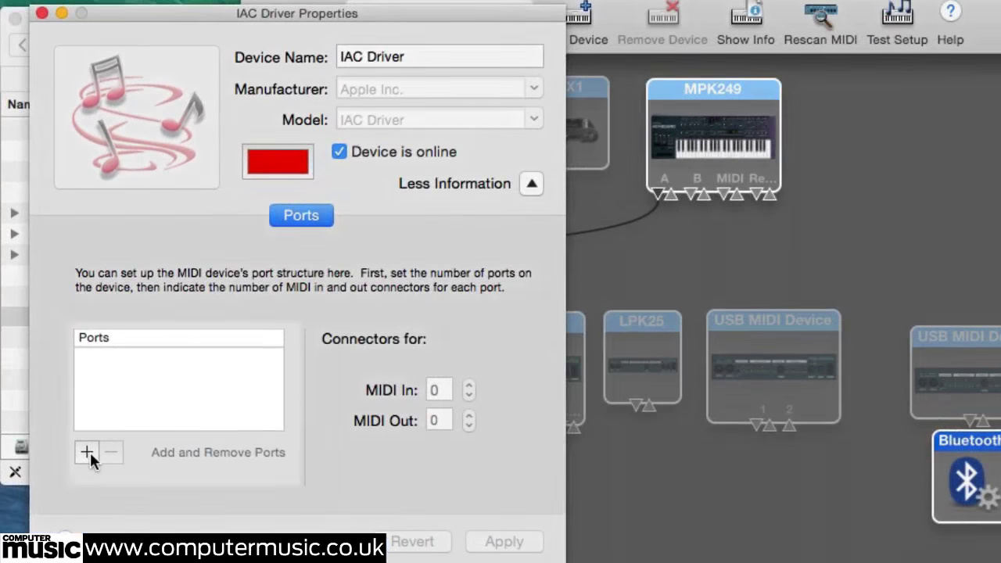
pyautogui.click(87, 452)
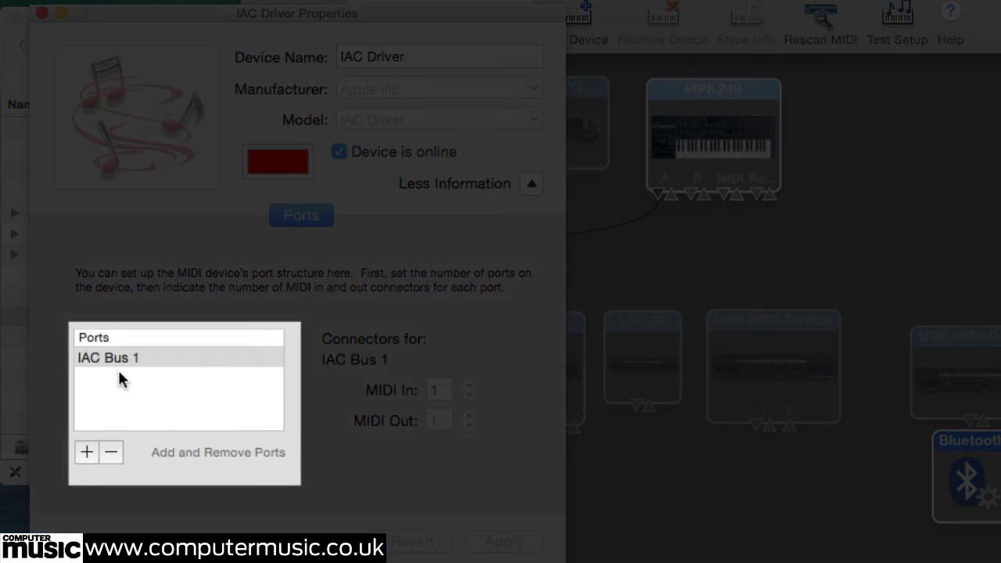
pyautogui.click(115, 357)
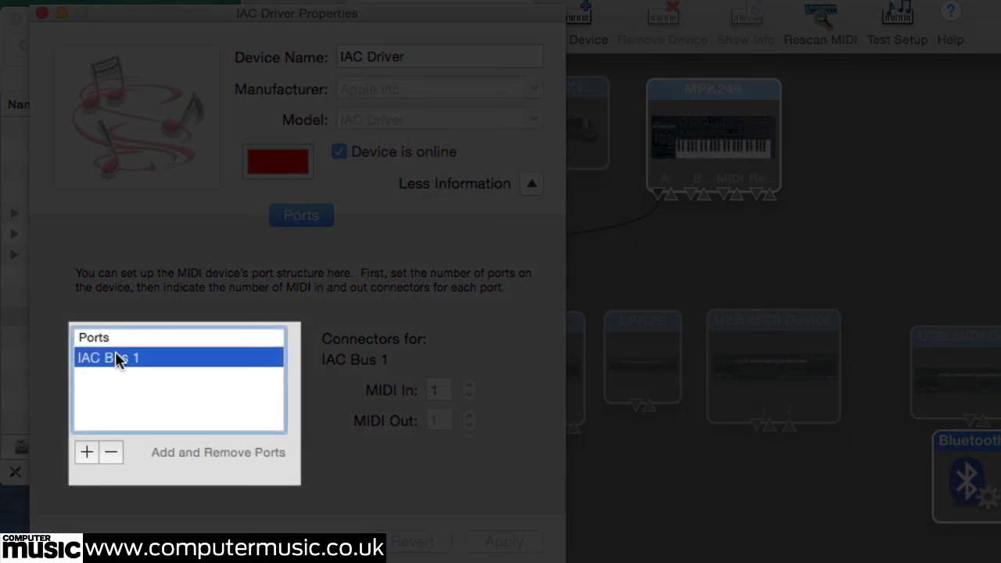
pyautogui.write('Auto')
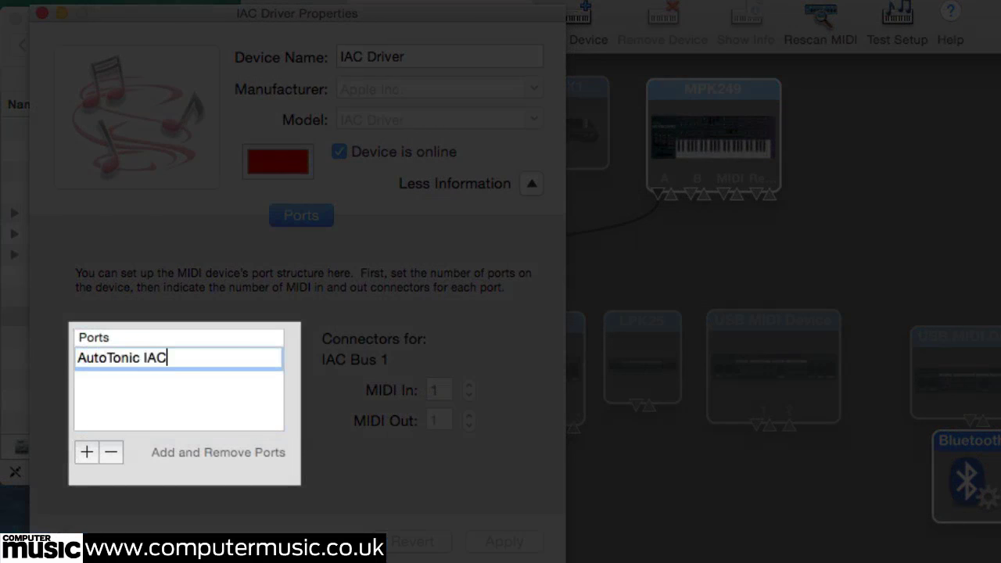
pyautogui.write('Tonic IAC')
pyautogui.press('Return')
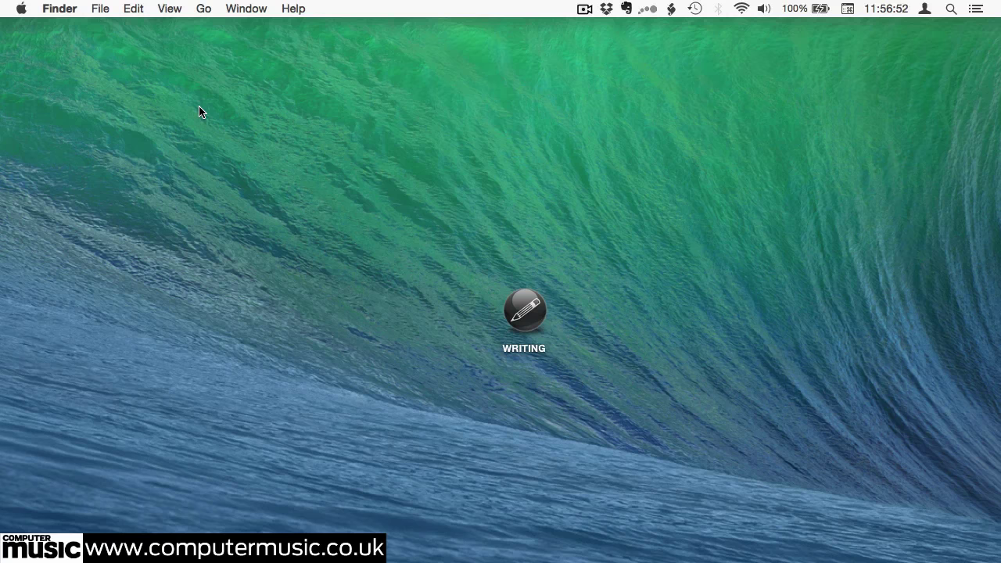
# - Launch AutoTonic from the recently used applications
pyautogui.click(22, 9)
pyautogui.moveTo(56, 94)
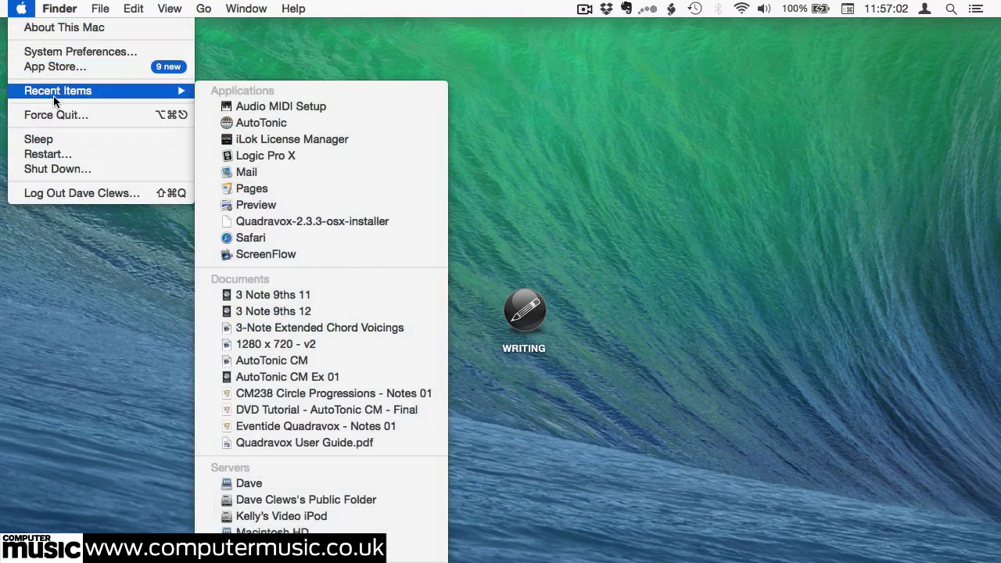
pyautogui.click(291, 123)
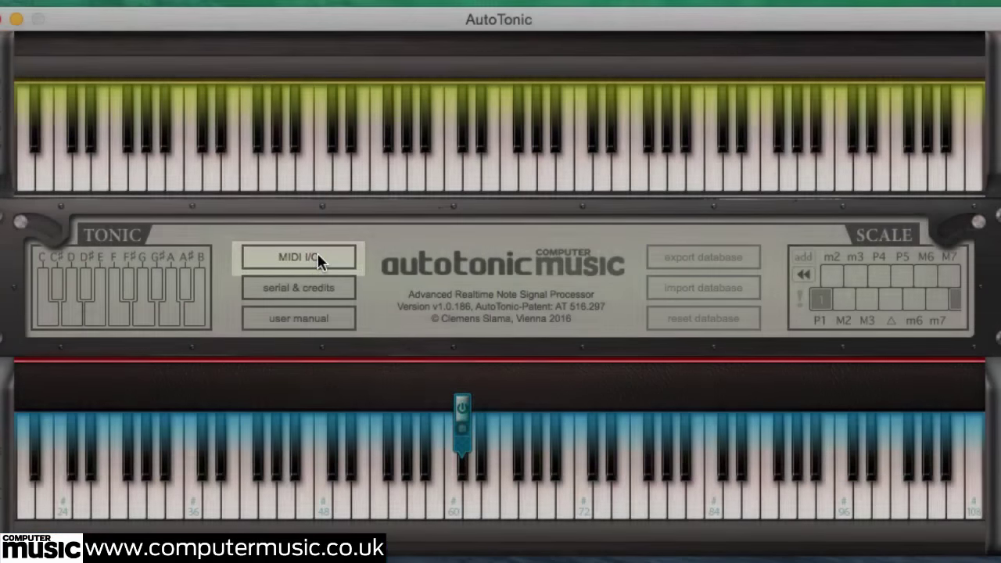
# - Set AutoTonic's MIDI input to MPK249 Port A only and its output to IAC Driver AutoTonic IAC only
pyautogui.click(321, 260)
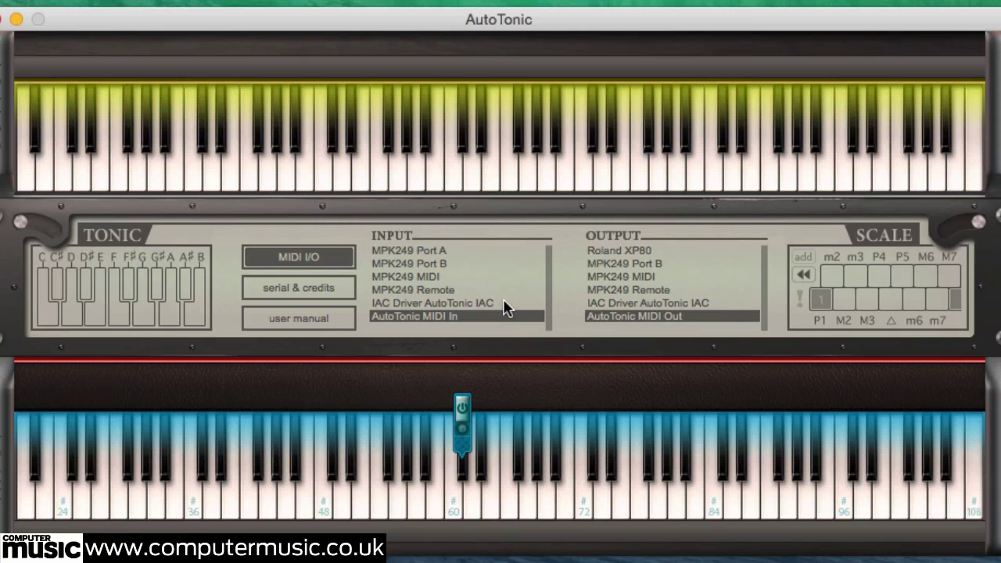
pyautogui.click(463, 251)
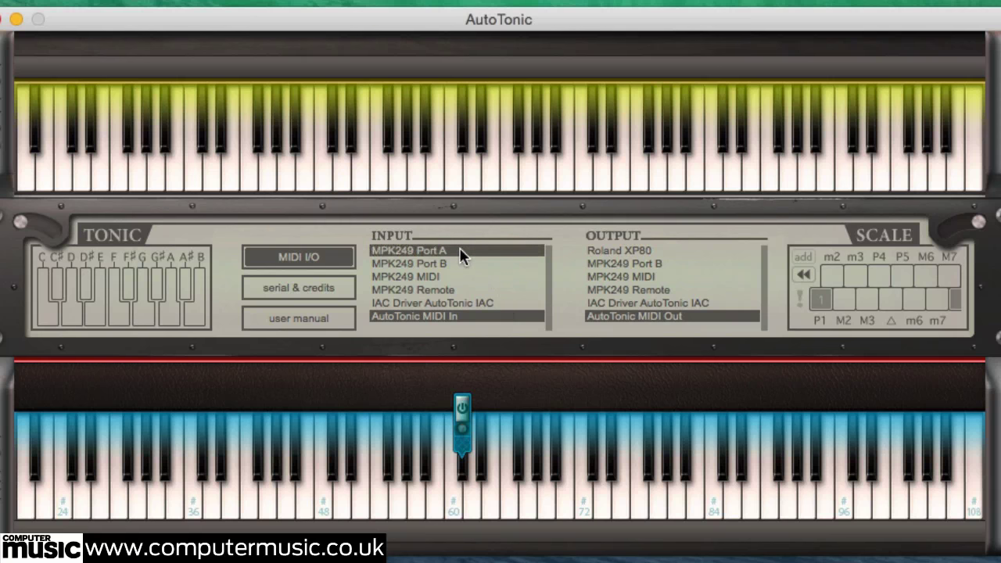
pyautogui.click(472, 316)
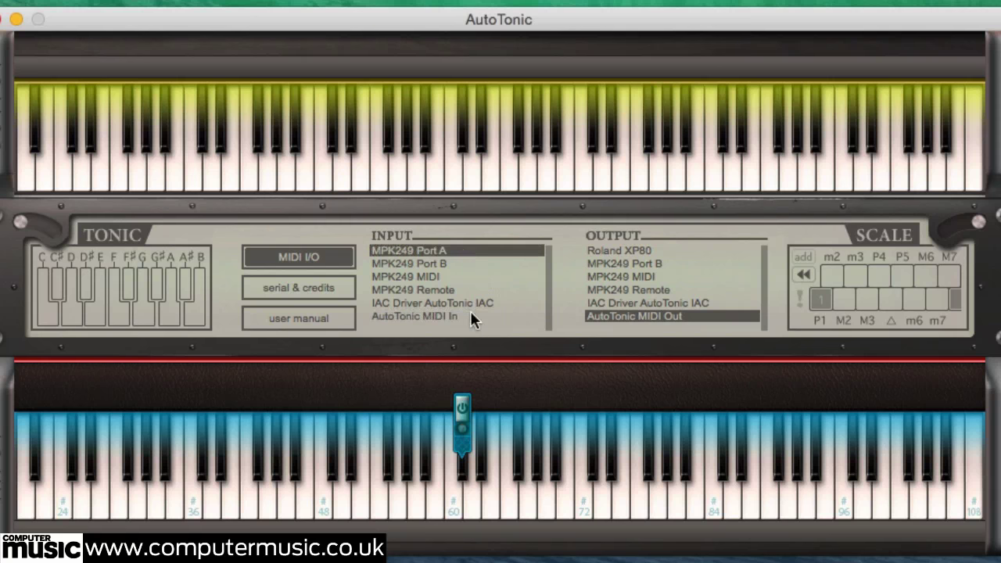
pyautogui.click(712, 303)
pyautogui.click(711, 317)
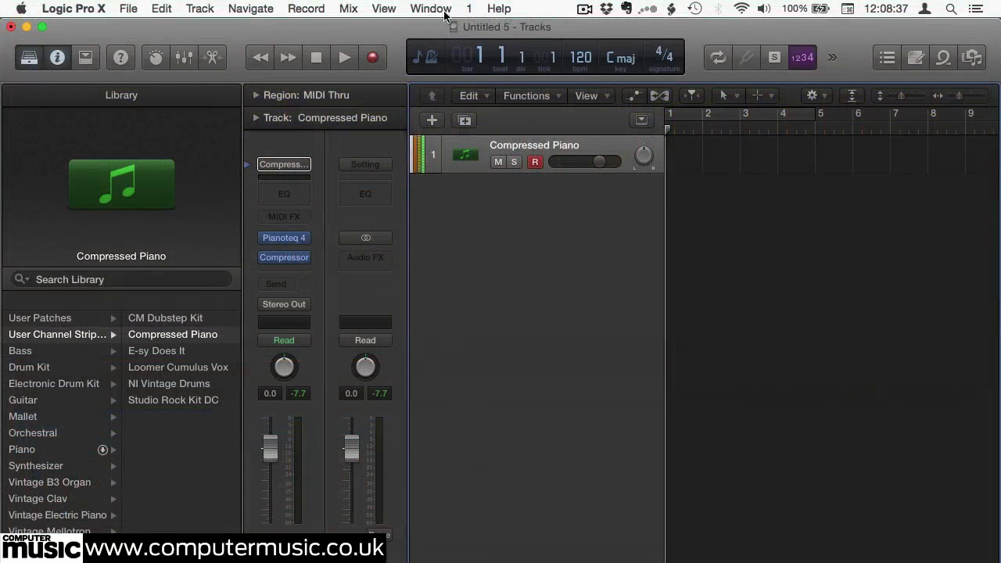
# - In Logic Pro X's MIDI Environment, on the Click & Ports layer, cable the IAC Driver AutoTonic port to Input Notes and disconnect the Sum output
pyautogui.click(444, 9)
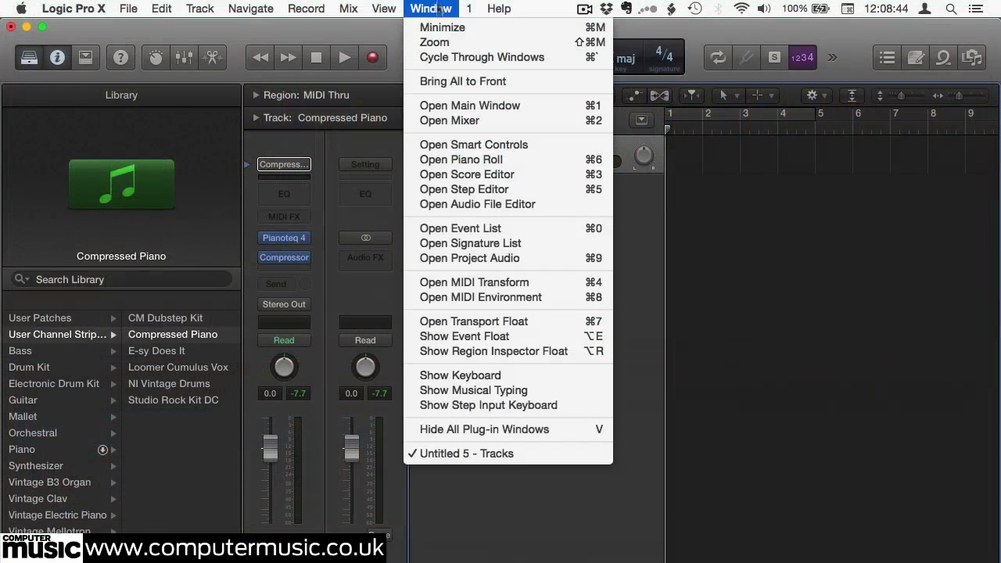
pyautogui.click(557, 302)
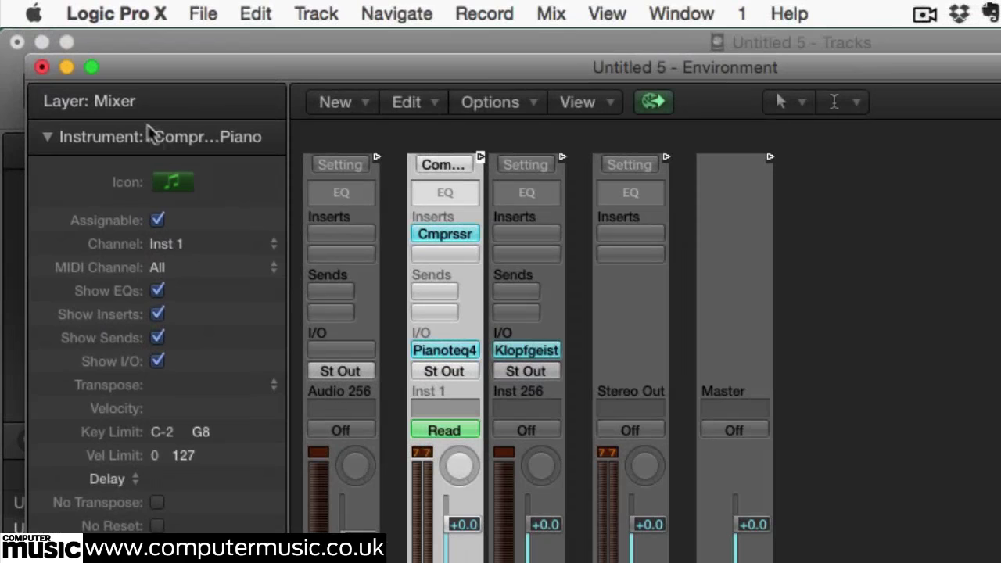
pyautogui.click(128, 104)
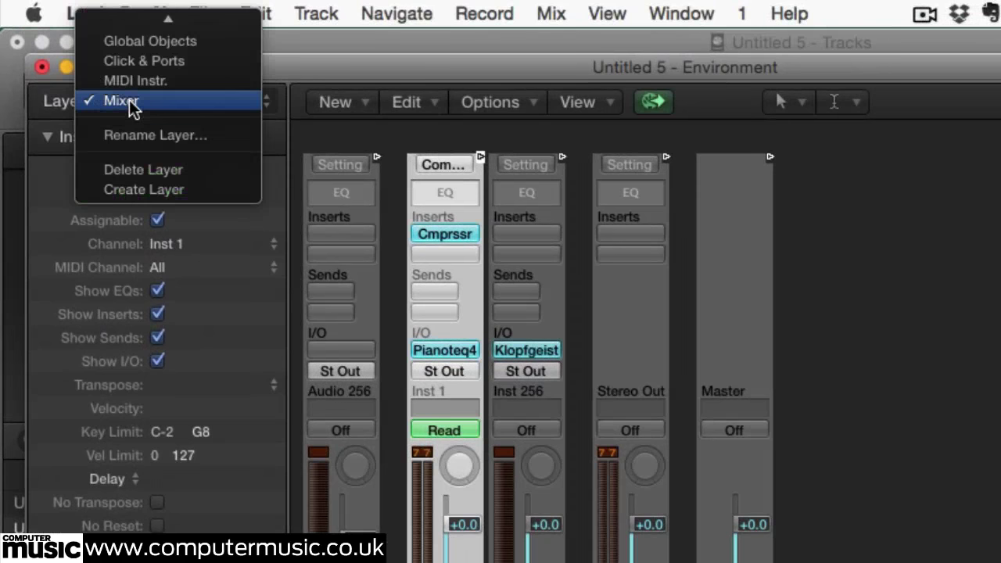
pyautogui.click(151, 62)
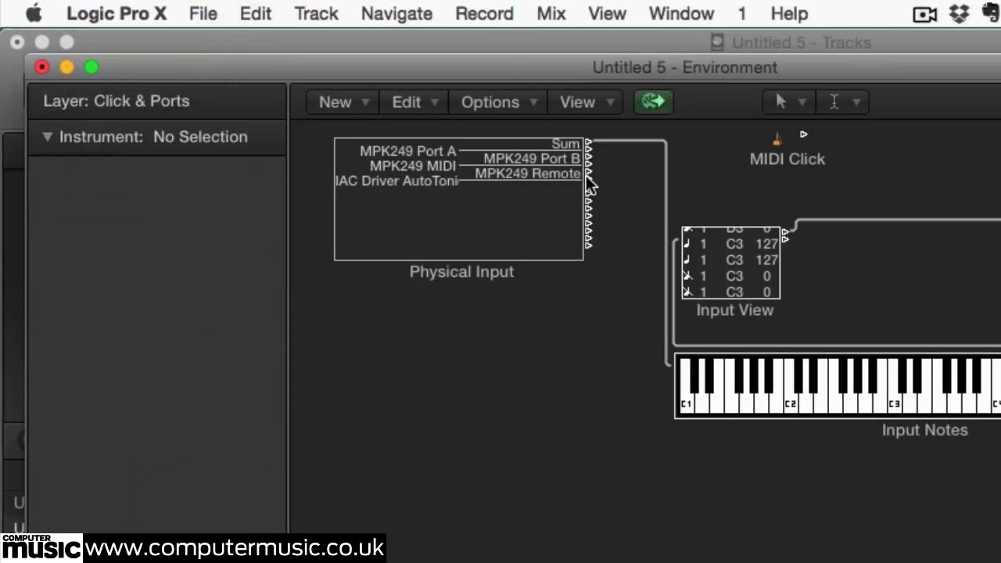
pyautogui.moveTo(588, 179); pyautogui.dragTo(693, 403)
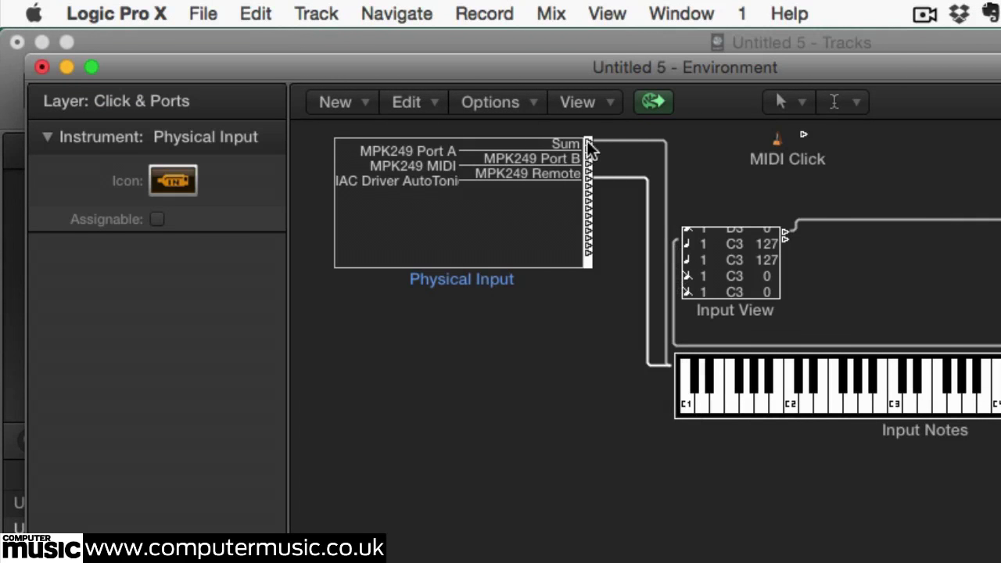
pyautogui.moveTo(589, 148)
pyautogui.mouseDown()
pyautogui.moveTo(631, 139)
pyautogui.moveTo(603, 130)
pyautogui.moveTo(589, 150)
pyautogui.mouseUp()
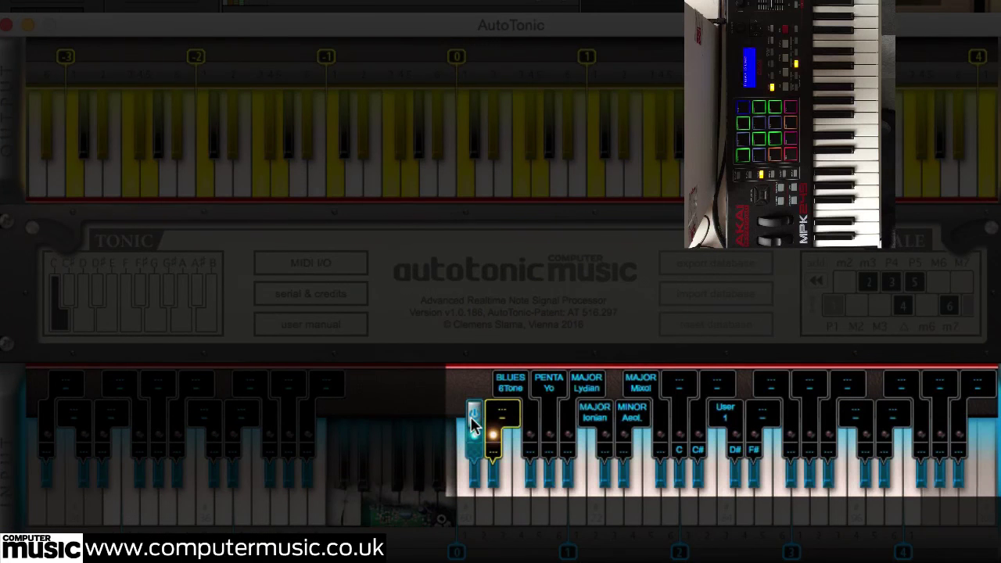
# - In AutoTonic, select the Blues 6Tone scale keyswitch and switch the note mapping off
pyautogui.click(474, 414)
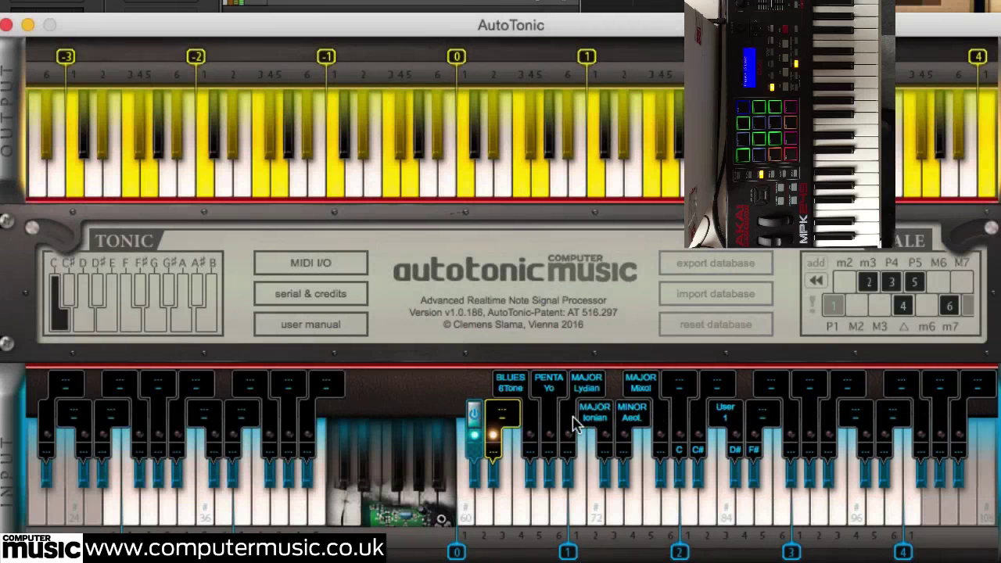
pyautogui.click(512, 383)
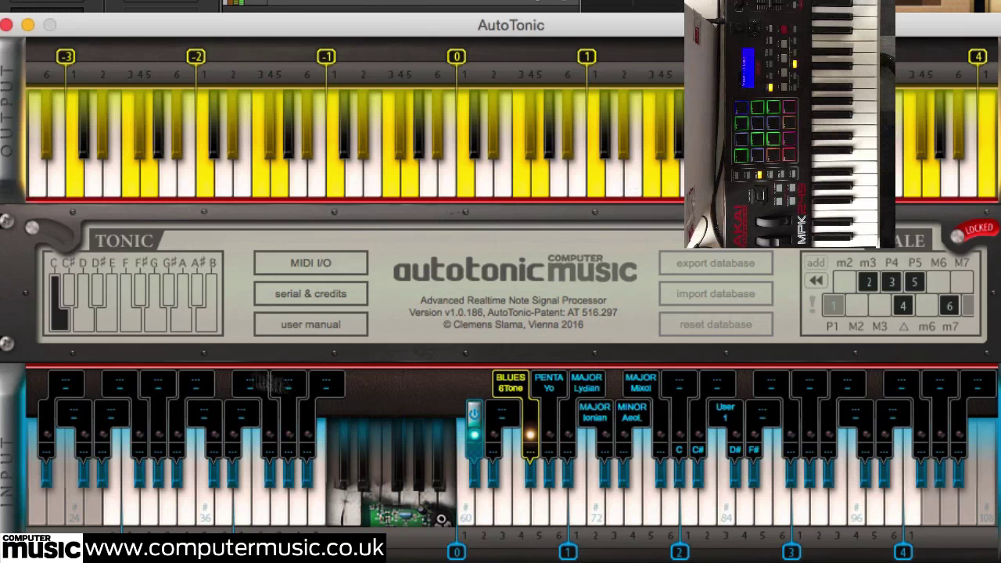
pyautogui.click(474, 416)
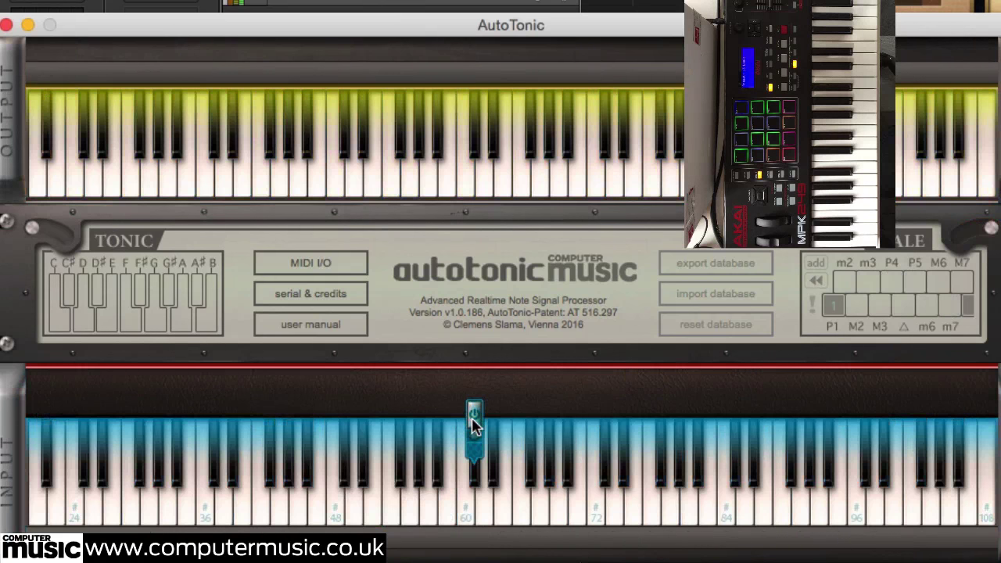
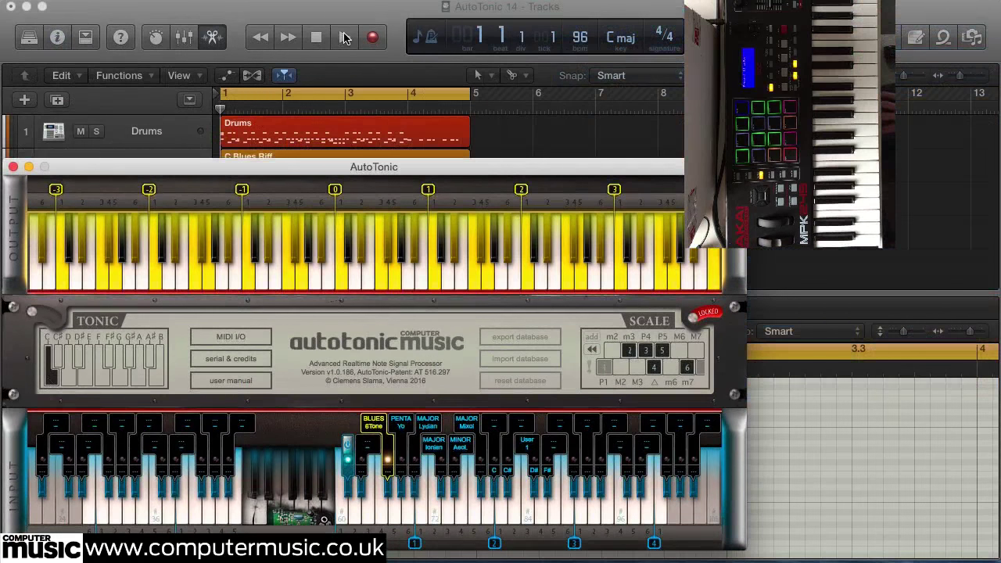
# - Start playback of the AutoTonic 14 and AutoTonic 15 projects in Logic Pro X
pyautogui.click(345, 38)
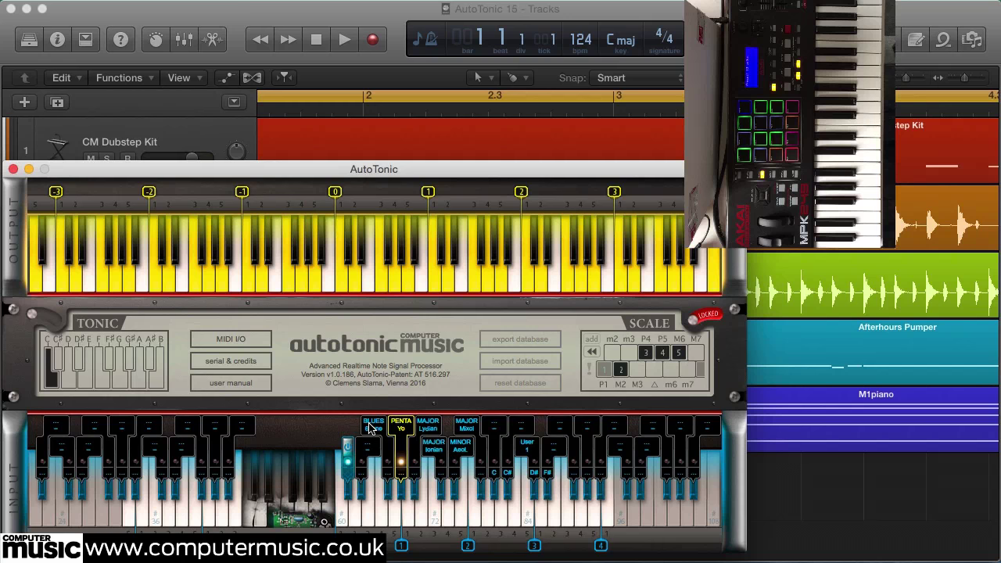
pyautogui.click(344, 40)
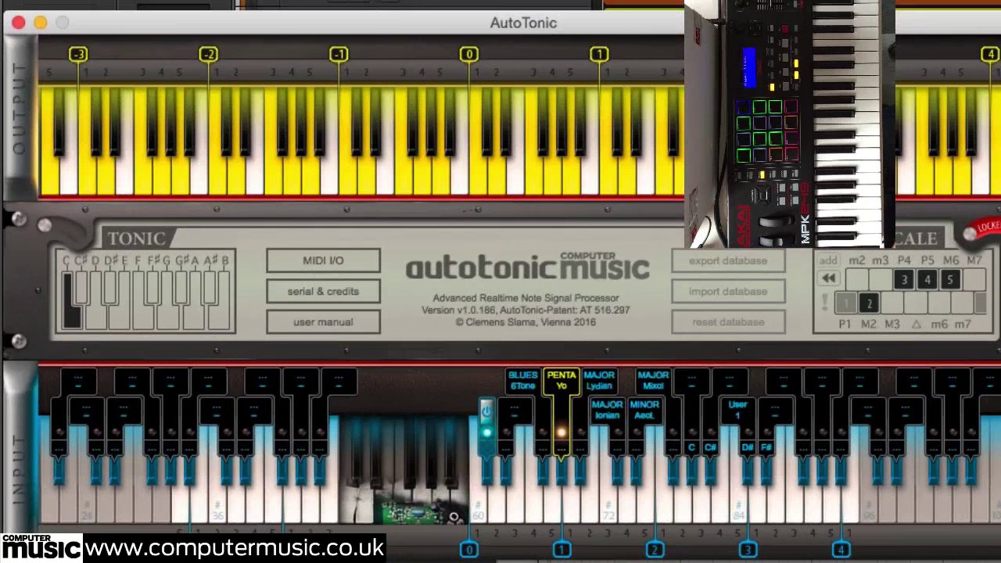
# - Choose the Minor Aeol. scale with F# as tonic in AutoTonic and start playback of the AutoTonic 17 project
pyautogui.click(644, 415)
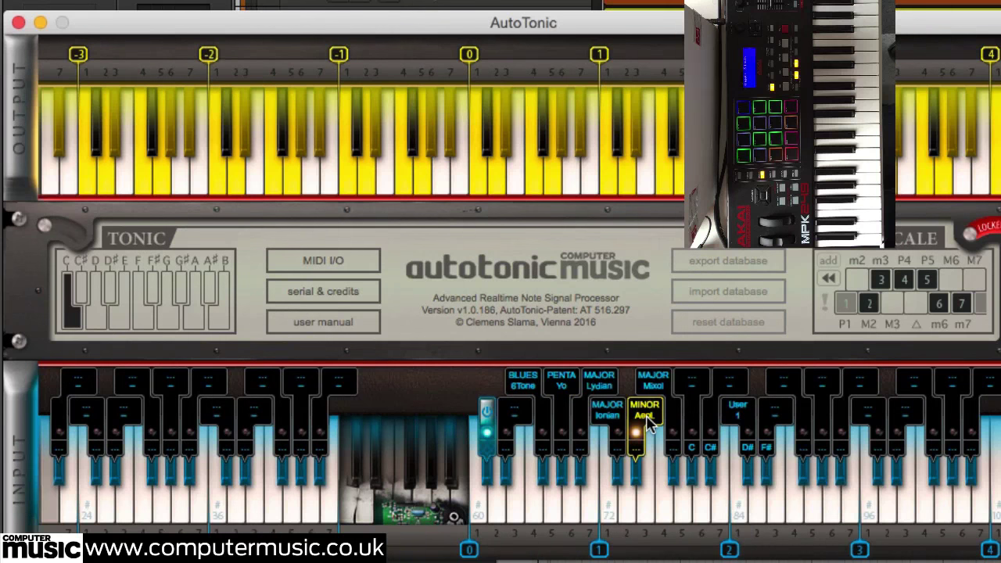
pyautogui.click(778, 418)
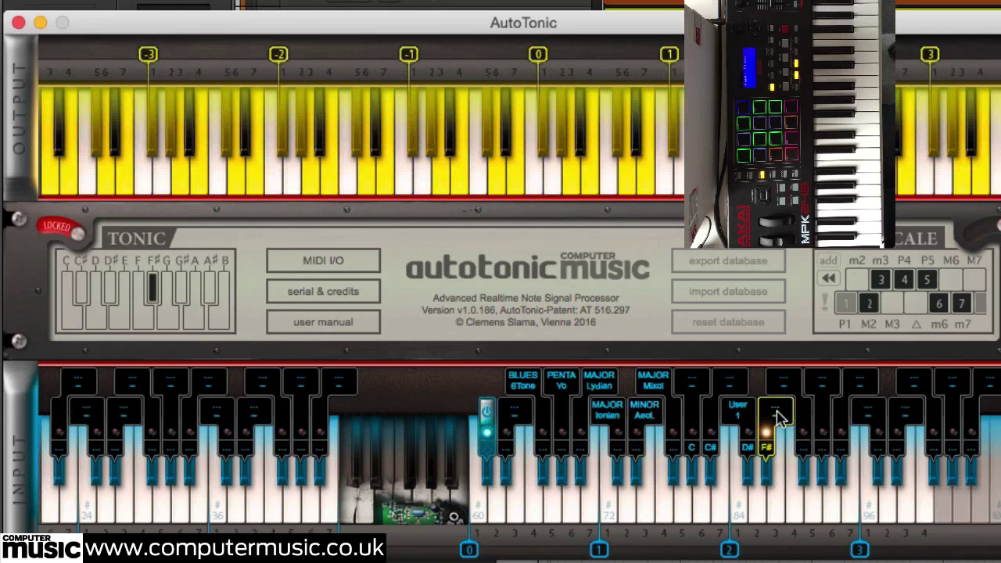
pyautogui.click(654, 411)
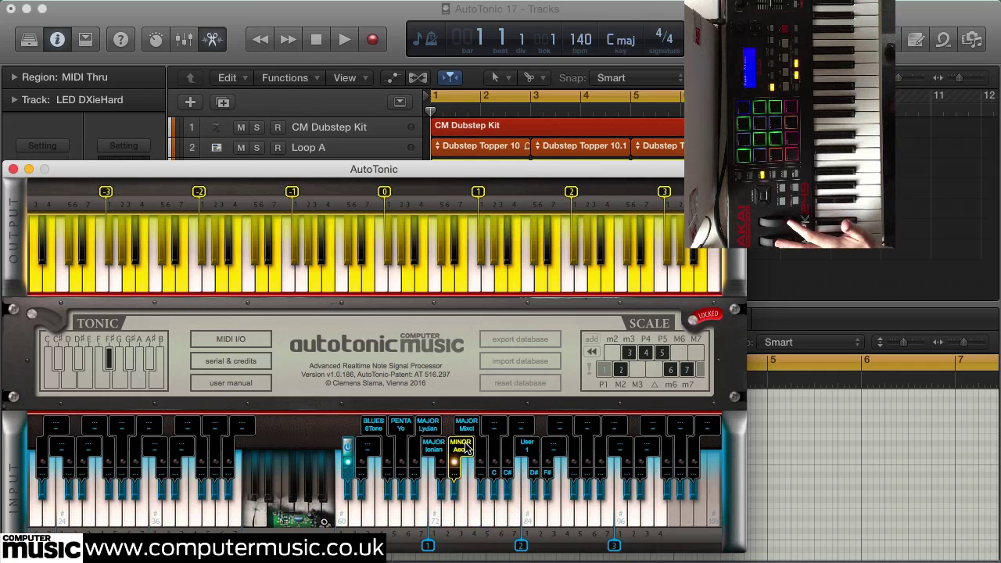
pyautogui.click(345, 40)
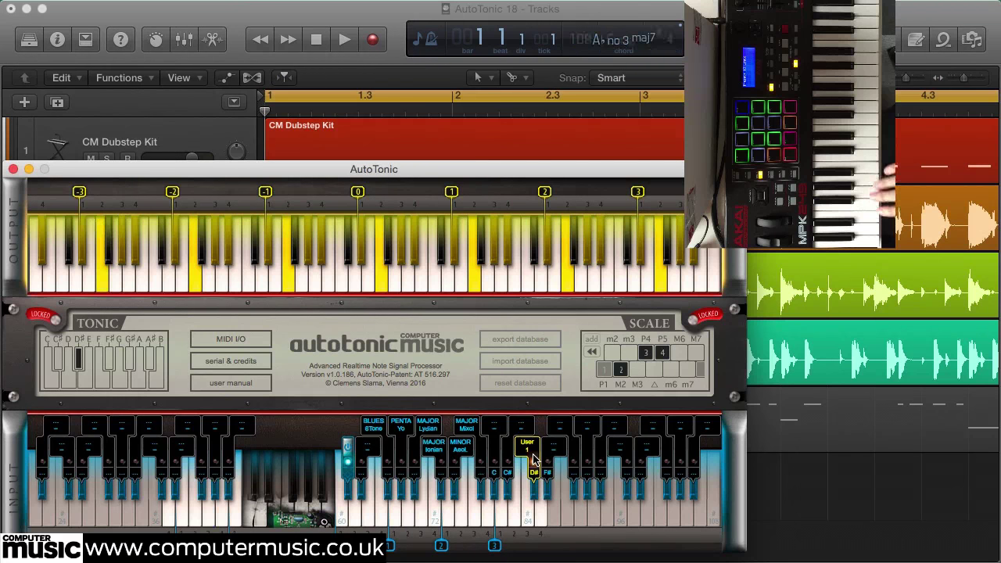
# - Bring the Logic Pro X tracks into view and play back the AutoTonic 18 project
pyautogui.press('v')
pyautogui.click(345, 40)
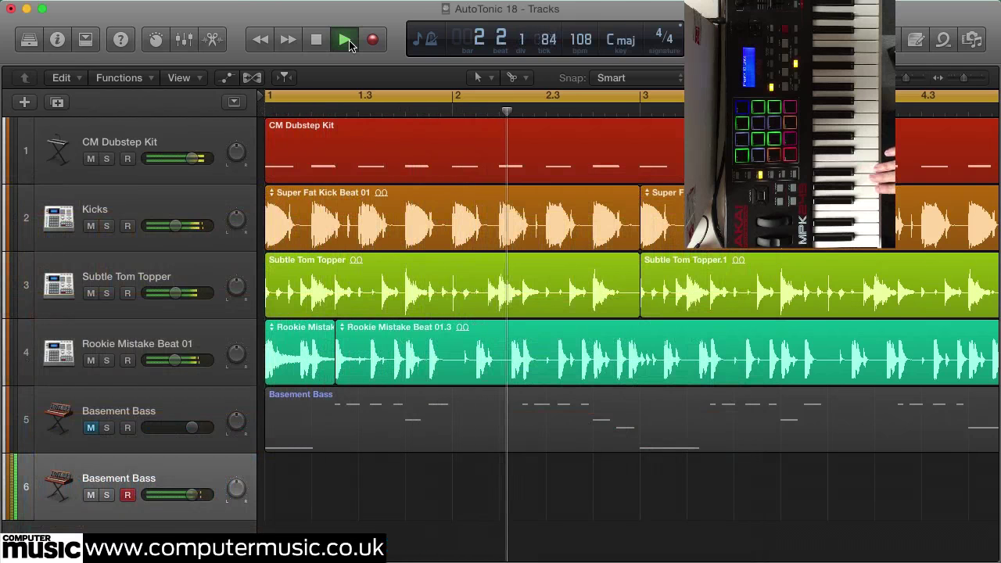
pyautogui.press('v')
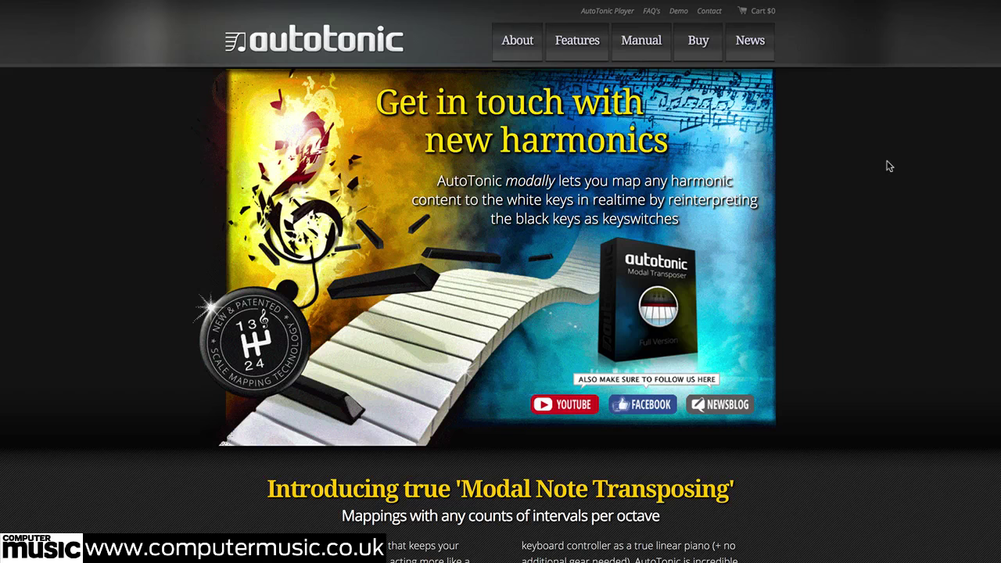
# - Look through the AutoTonic website's home page, from the Modal Note Transposing introduction to the descriptions of scale mapping, scale library and customization features
pyautogui.scroll(-3, 889, 166)
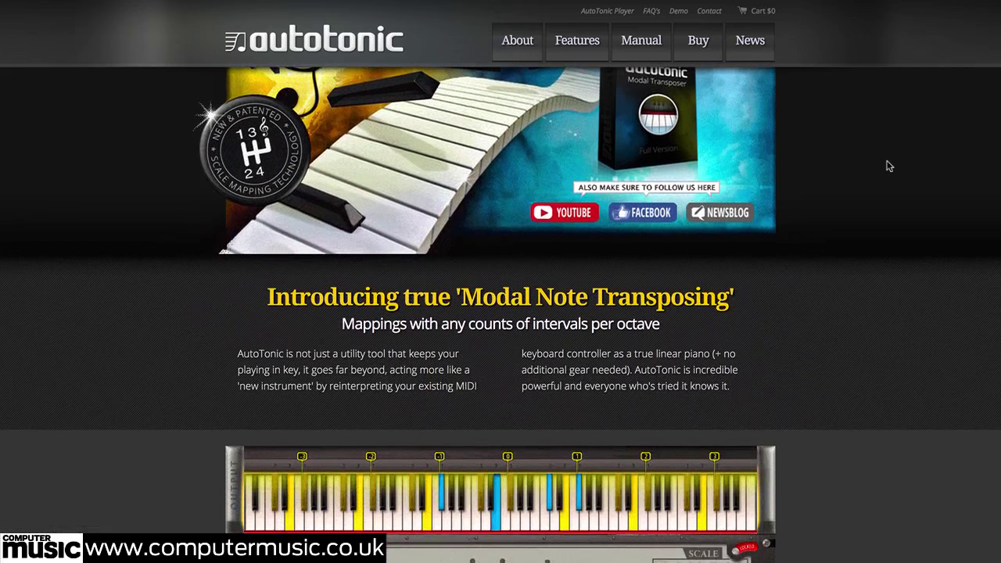
pyautogui.scroll(-3, 890, 166)
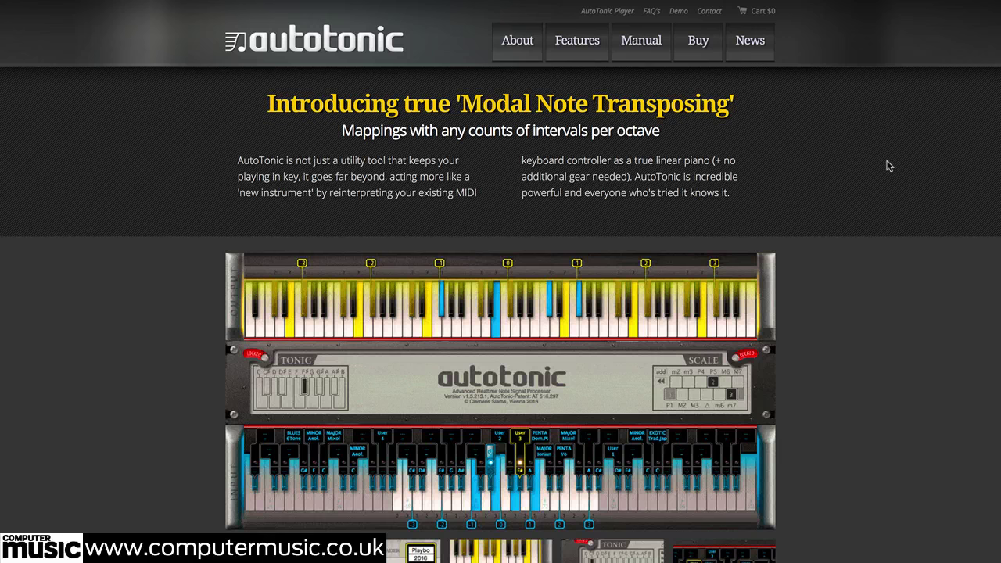
pyautogui.scroll(-7, 889, 166)
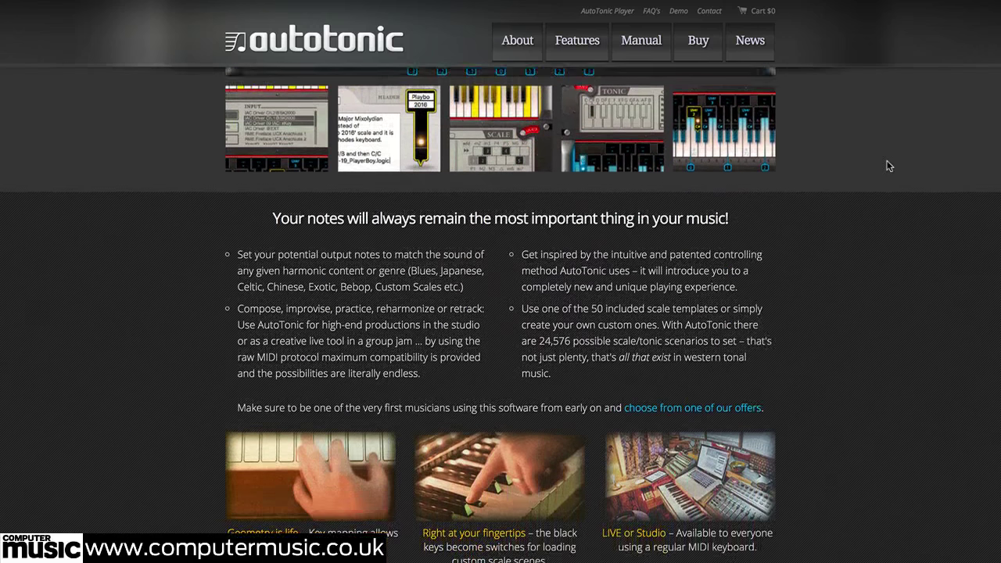
pyautogui.scroll(-3, 889, 166)
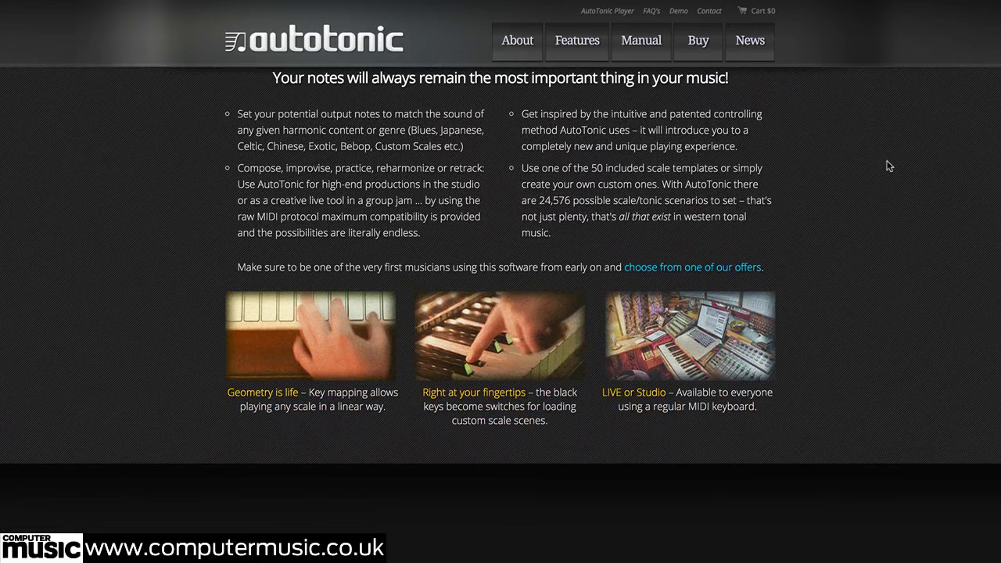
pyautogui.scroll(-7, 889, 166)
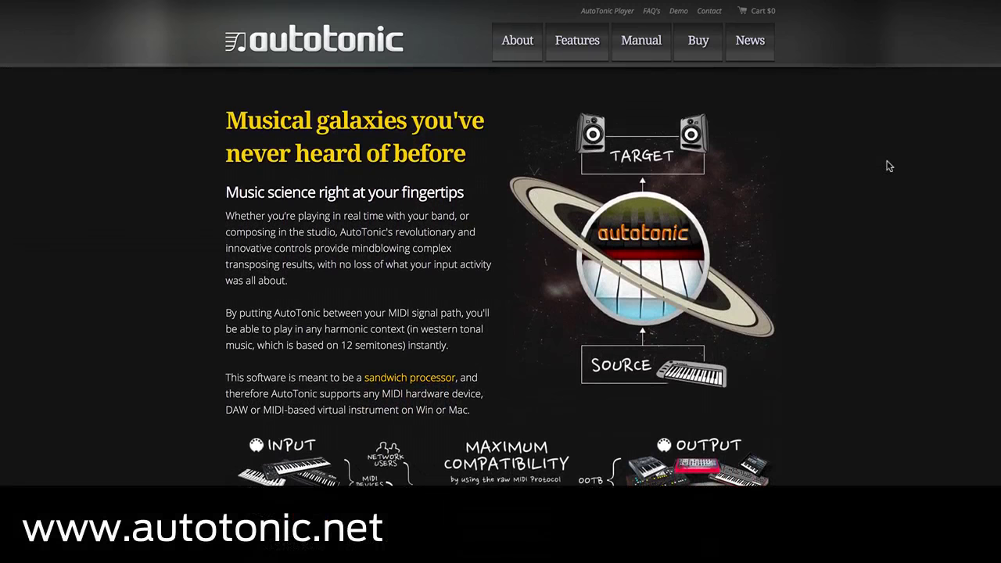
pyautogui.scroll(-7, 889, 166)
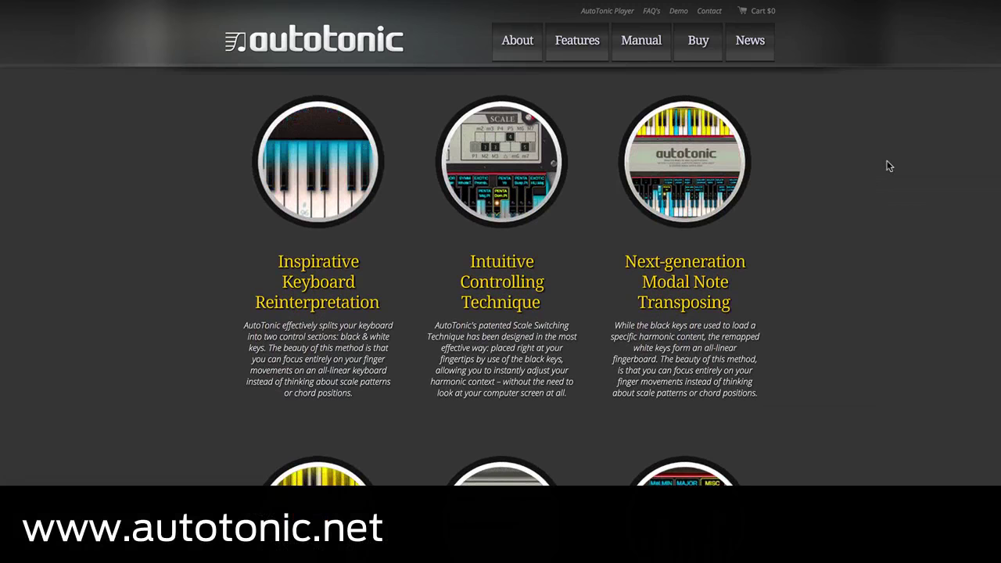
pyautogui.scroll(-1, 889, 166)
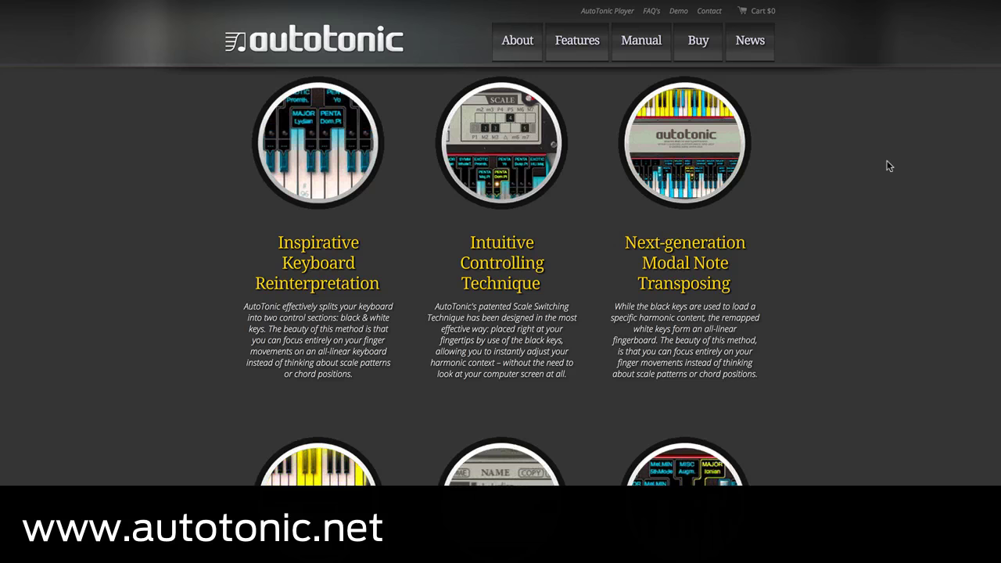
pyautogui.scroll(-8, 889, 166)
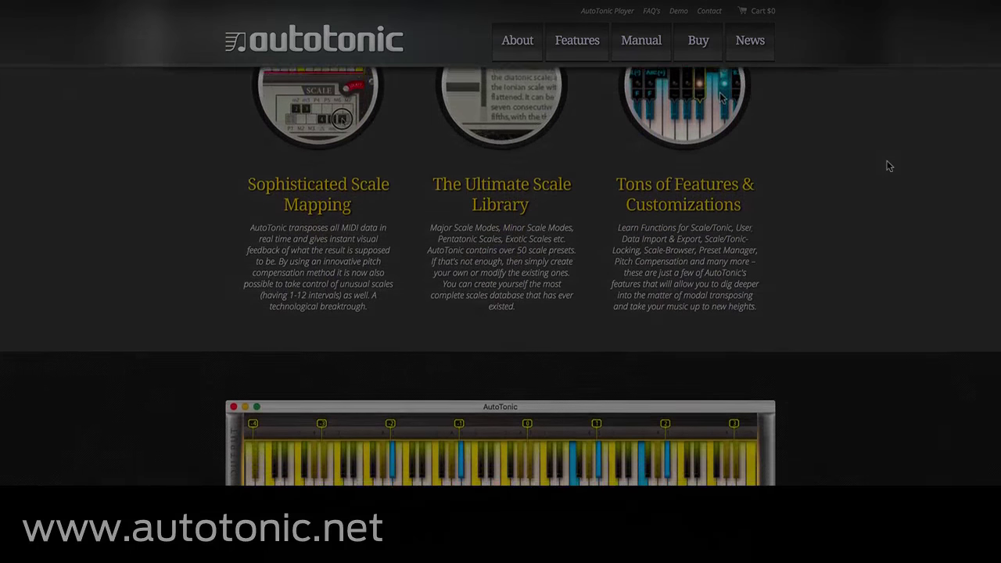